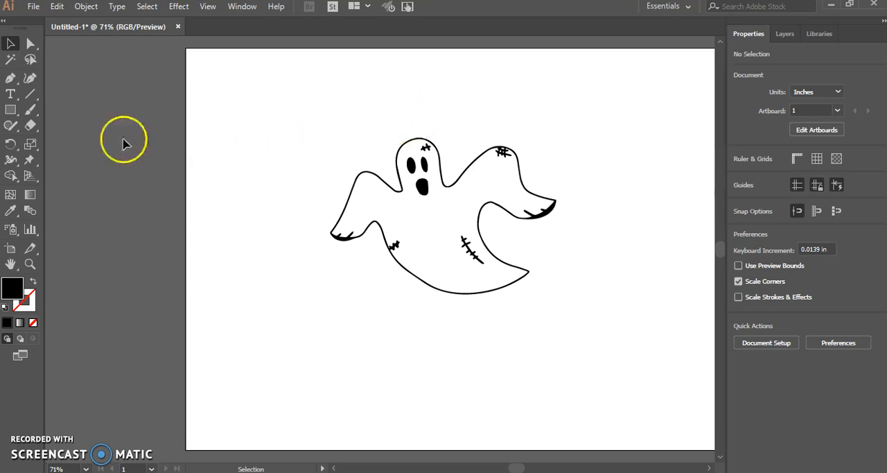
Draw a circle about 7.63 in across with the Ellipse tool and move it to cover the whole ghost
drag(10, 110, 42, 141)
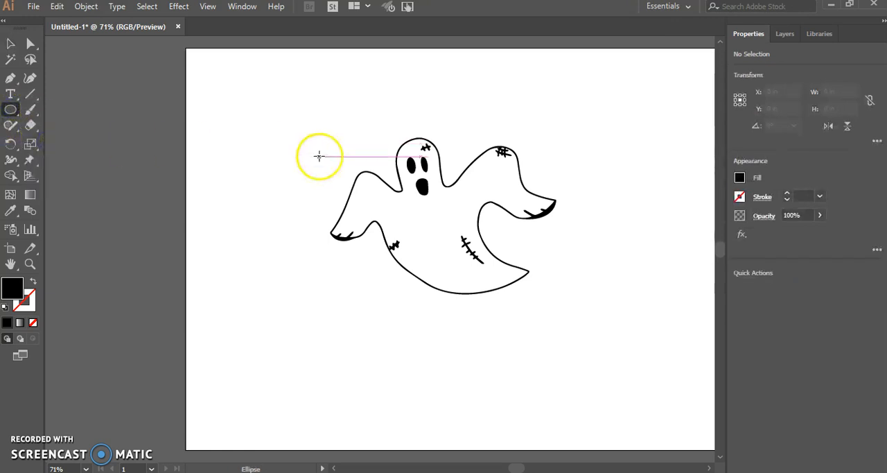
drag(327, 112, 584, 324)
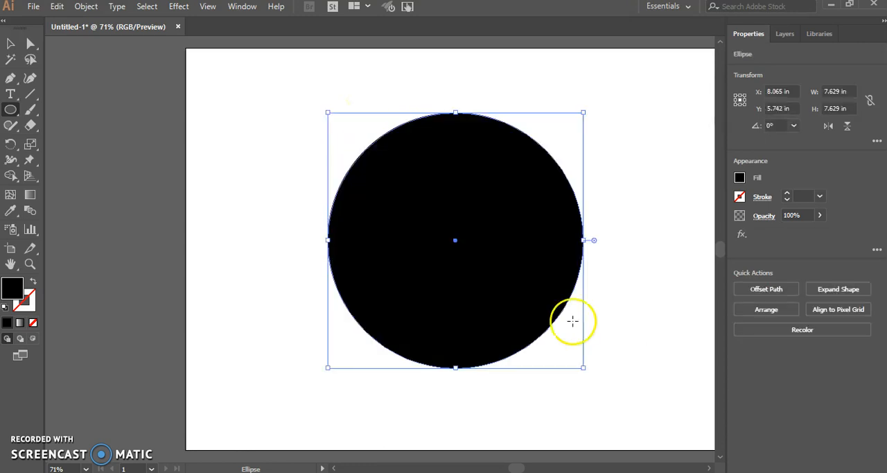
click(10, 43)
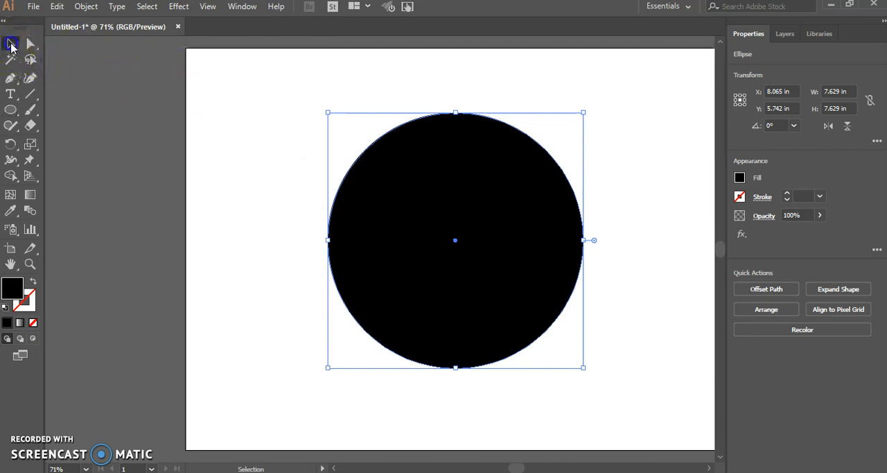
drag(456, 244, 445, 230)
Remove the circle's fill and give it a black stroke
click(740, 178)
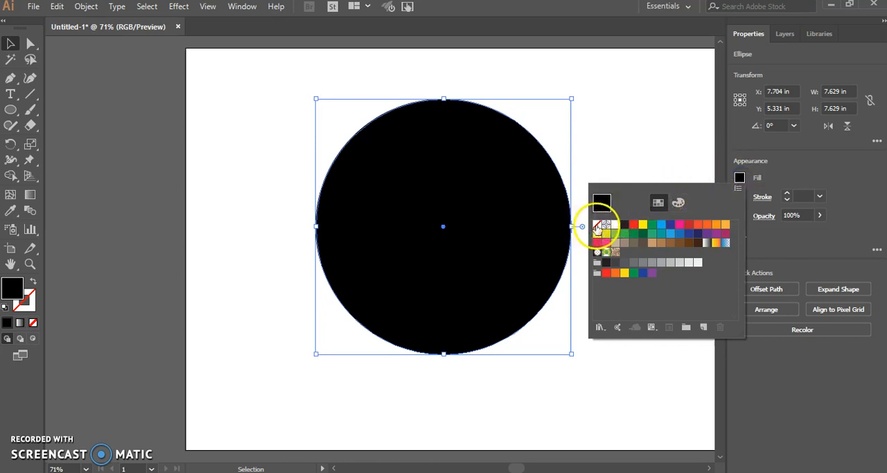
click(598, 227)
click(802, 181)
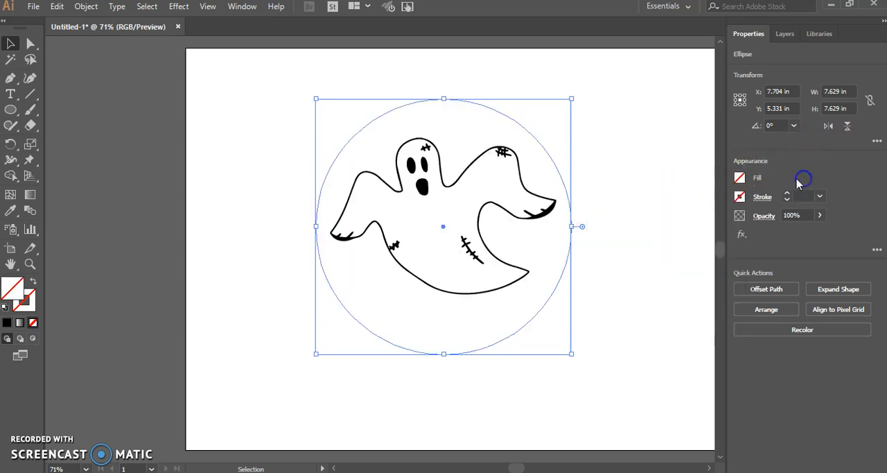
click(739, 197)
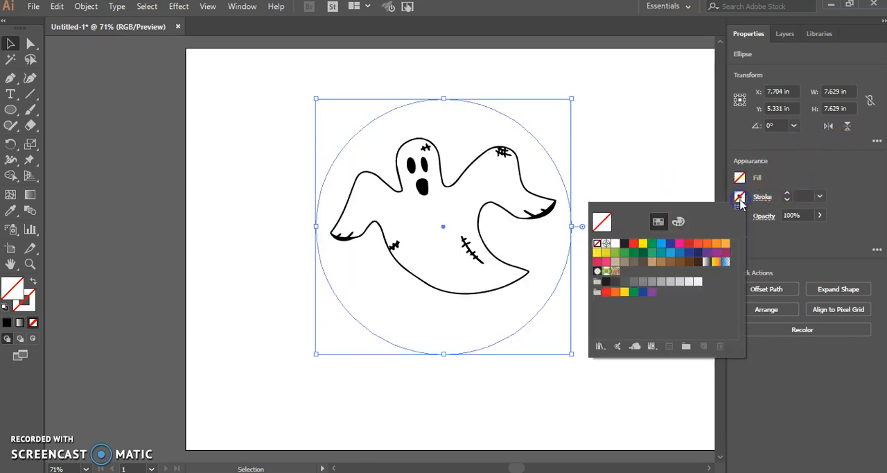
click(625, 244)
click(631, 138)
Move the circle slightly up and to the right around the ghost, to about X 7.83 in, Y 4.93 in
click(630, 138)
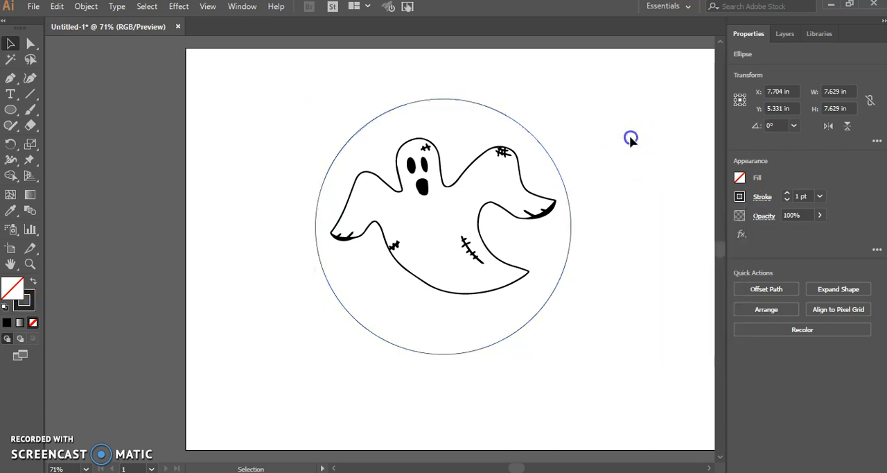
drag(568, 202, 573, 189)
click(619, 193)
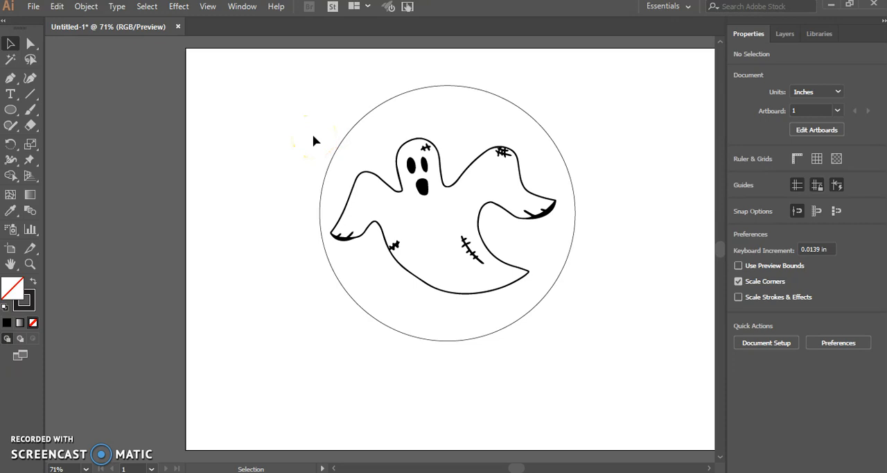
Check the circle's fill and stroke swatches, keeping no fill and a Black stroke
click(486, 89)
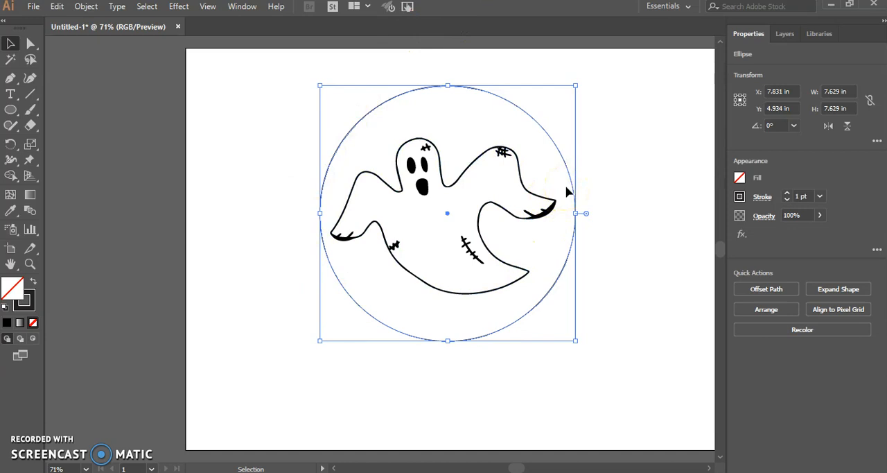
click(740, 178)
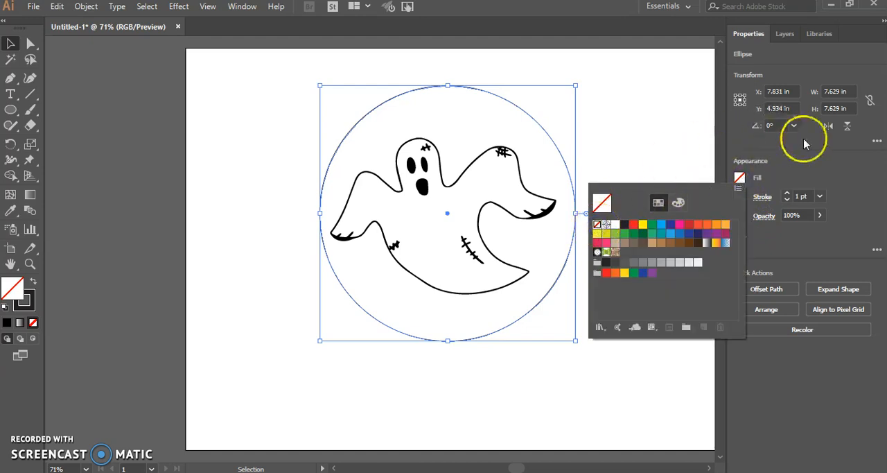
click(821, 161)
click(738, 195)
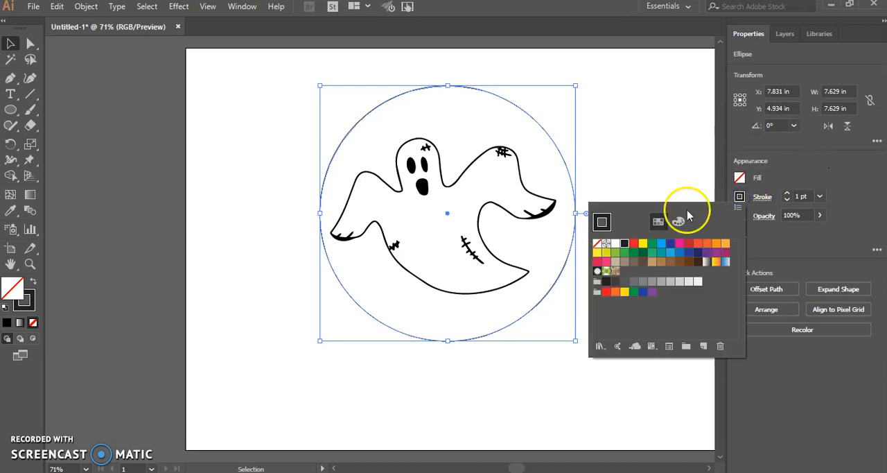
click(625, 244)
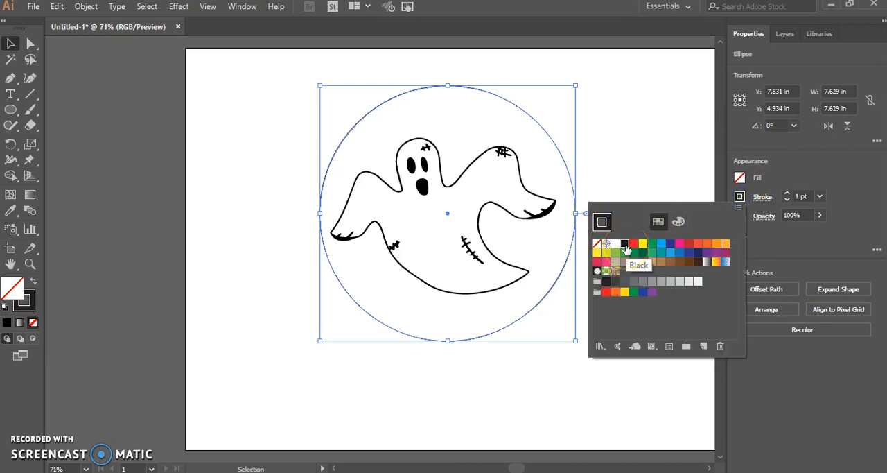
click(792, 162)
Set the circle's stroke weight to 0.001 pt and deselect it
click(800, 194)
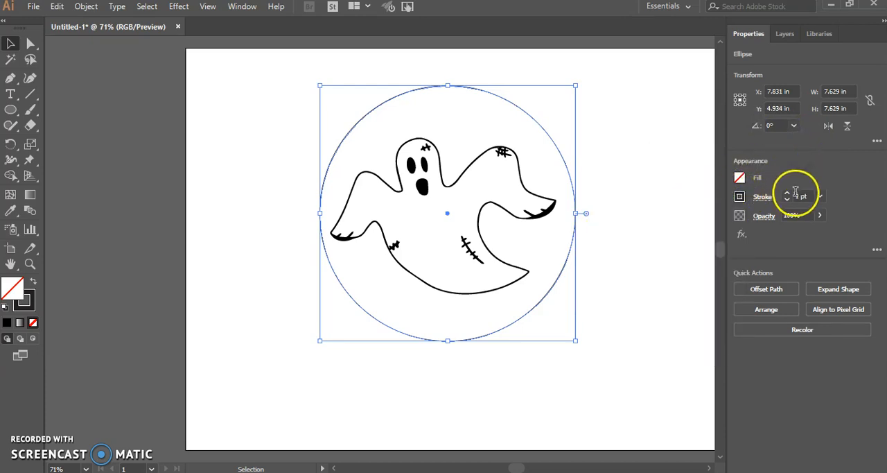
right_click(806, 196)
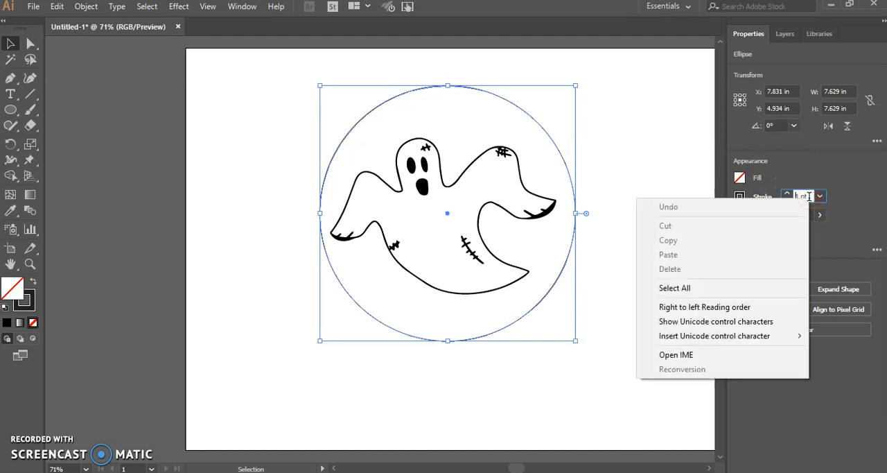
click(838, 188)
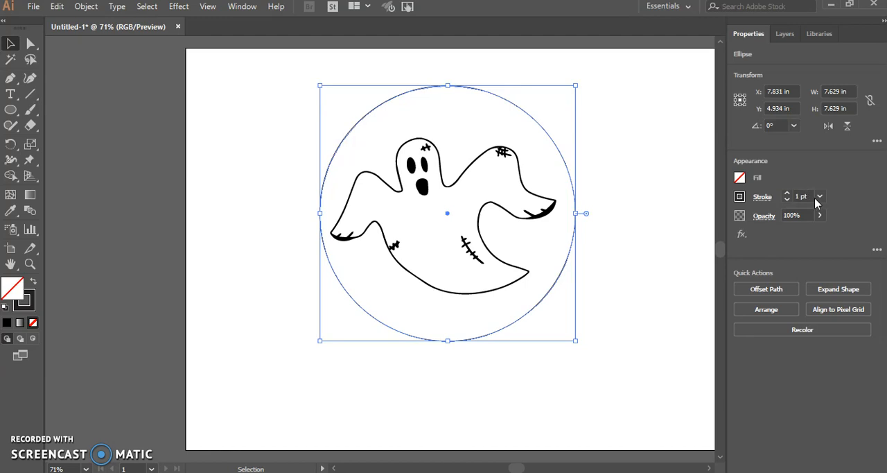
click(809, 196)
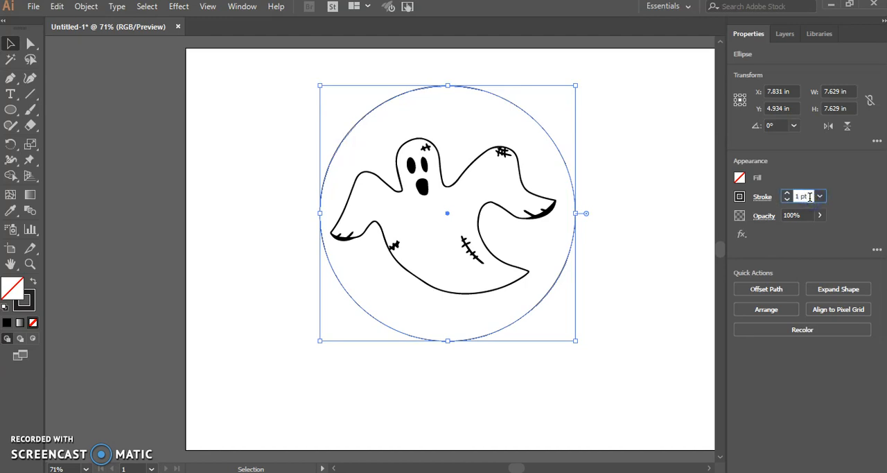
key(BackSpace)
key(BackSpace)
key(BackSpace)
key(BackSpace)
text(.001)
key(Return)
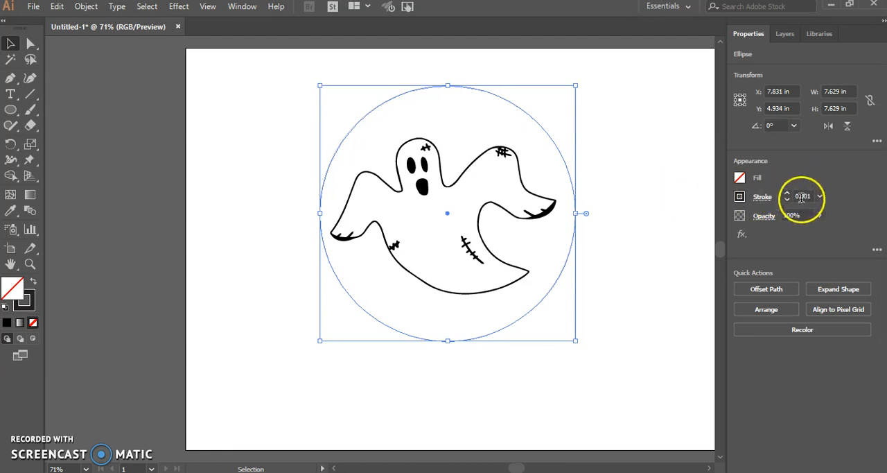
click(650, 182)
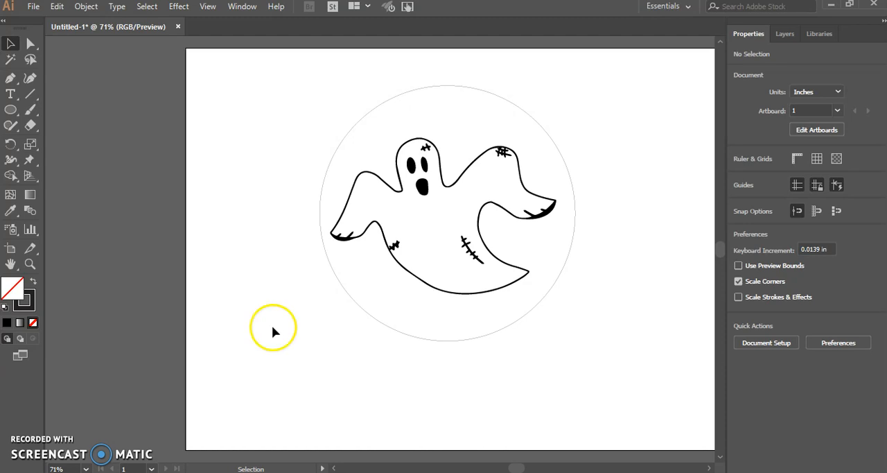
Set the stroke weight of the circle around the ghost to the 0.25 pt preset
click(425, 145)
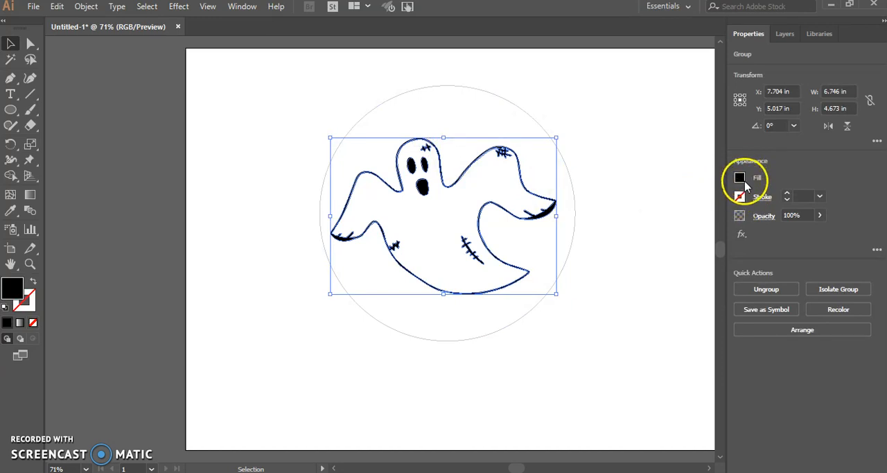
click(573, 185)
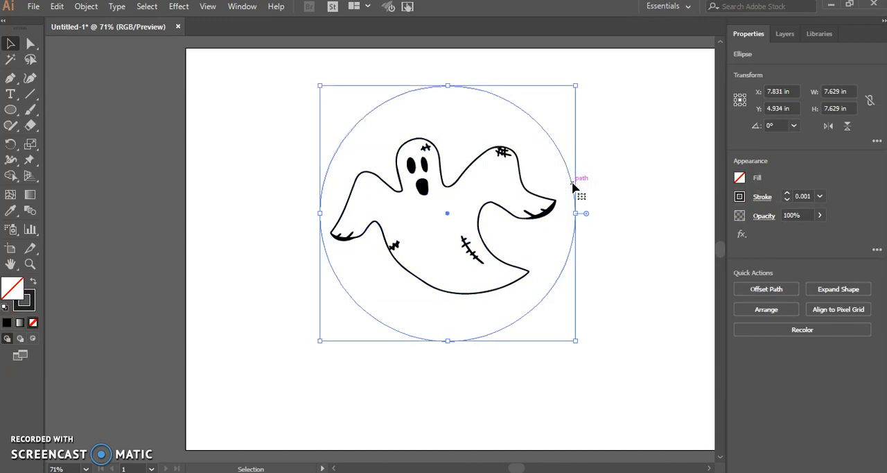
click(820, 197)
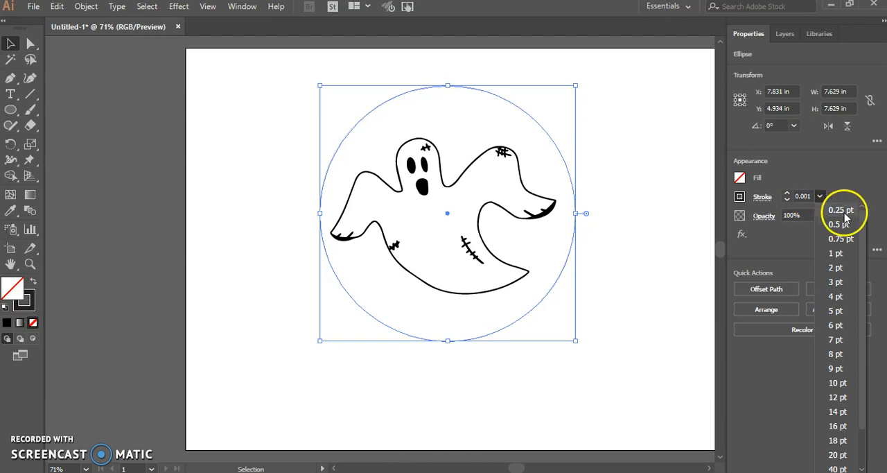
mouse_move(863, 223)
mouse_down()
mouse_move(864, 351)
mouse_move(861, 201)
mouse_up()
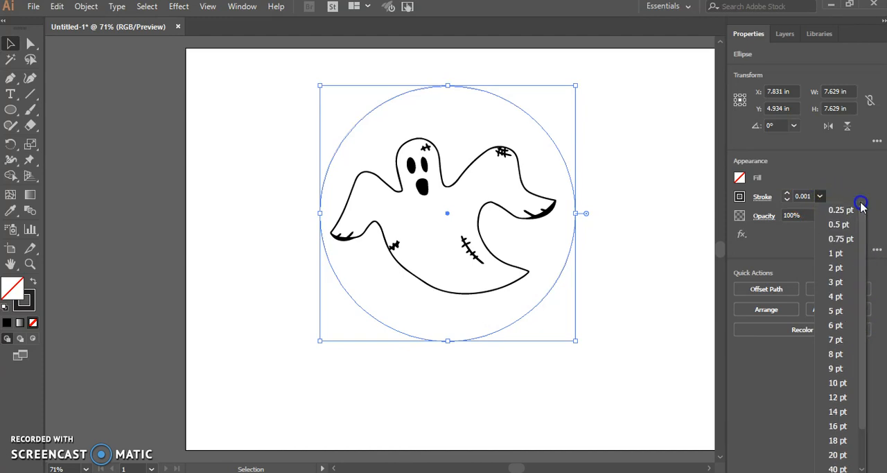
click(851, 208)
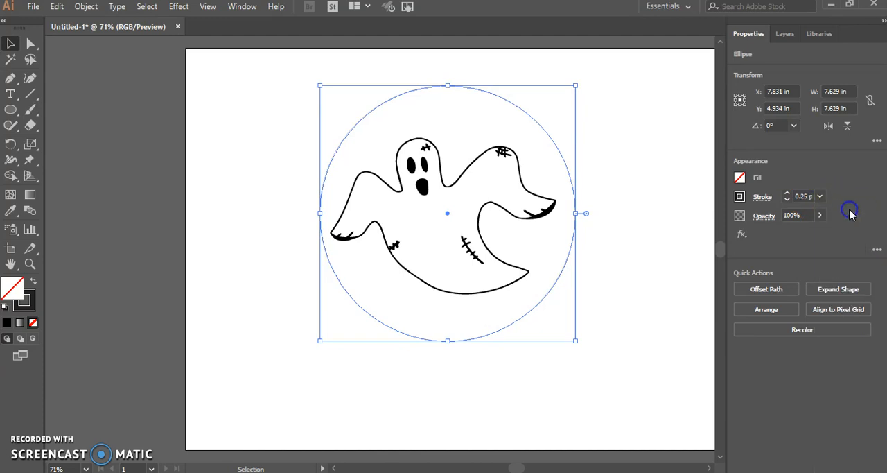
Replace the circle's preset stroke weight with a custom 0.001 pt value and deselect the circle
right_click(810, 198)
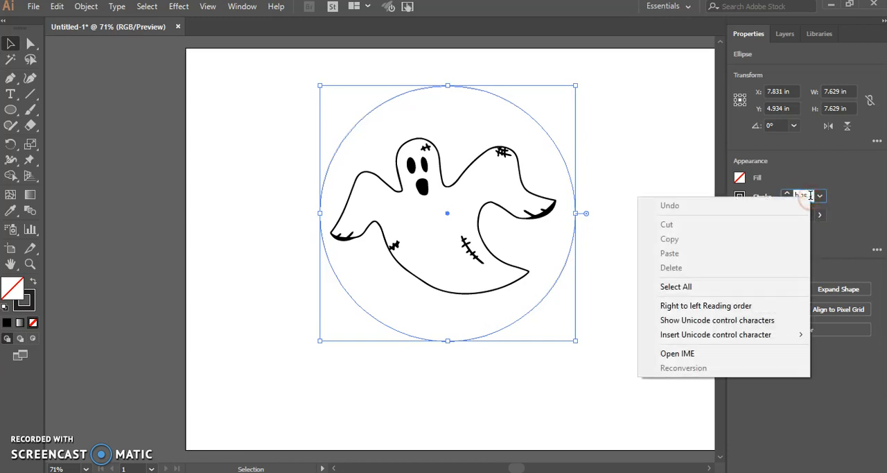
double_click(806, 196)
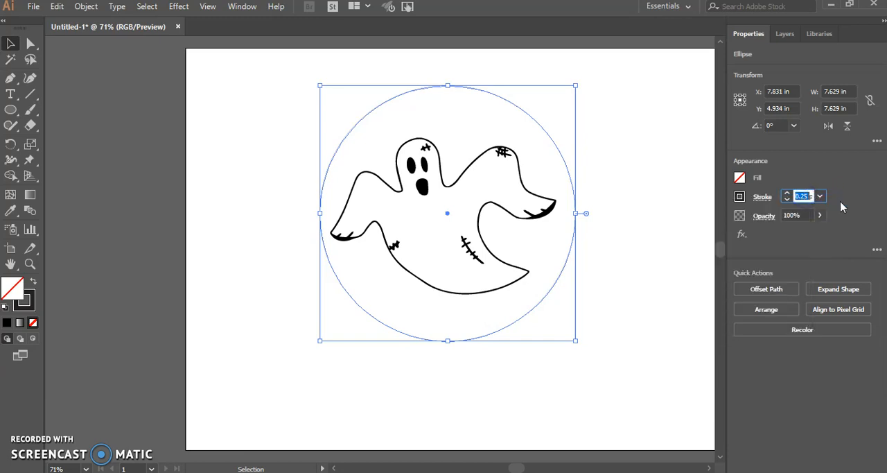
text(.001)
key(Return)
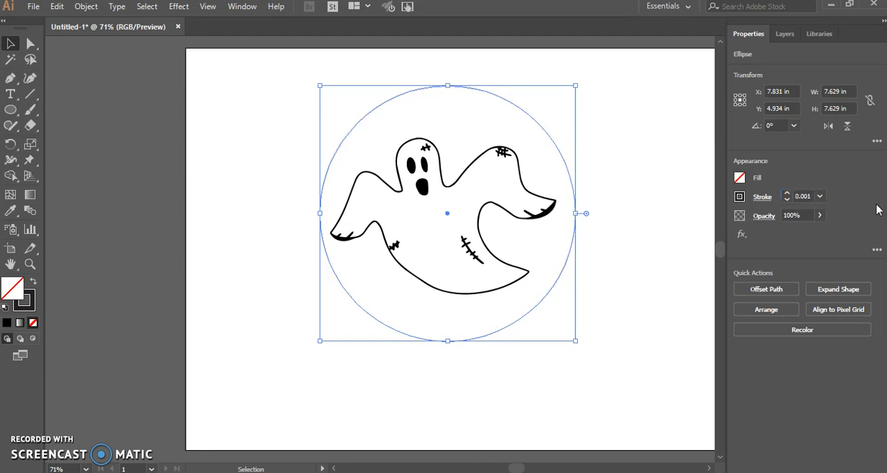
click(634, 213)
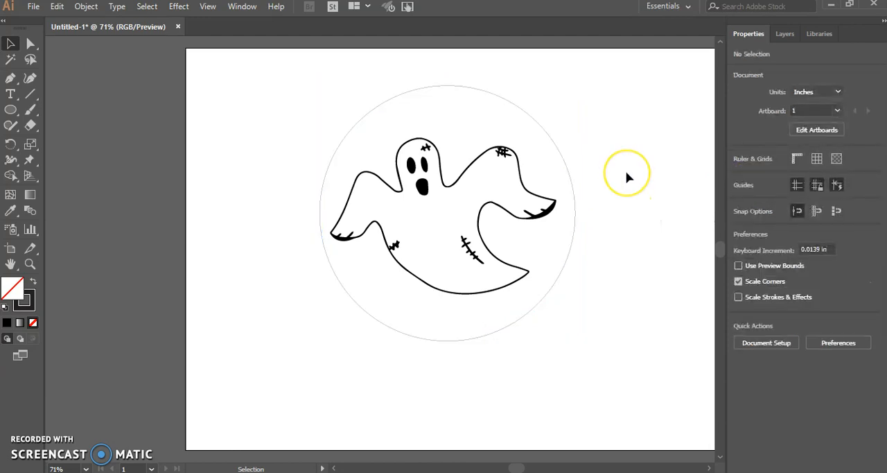